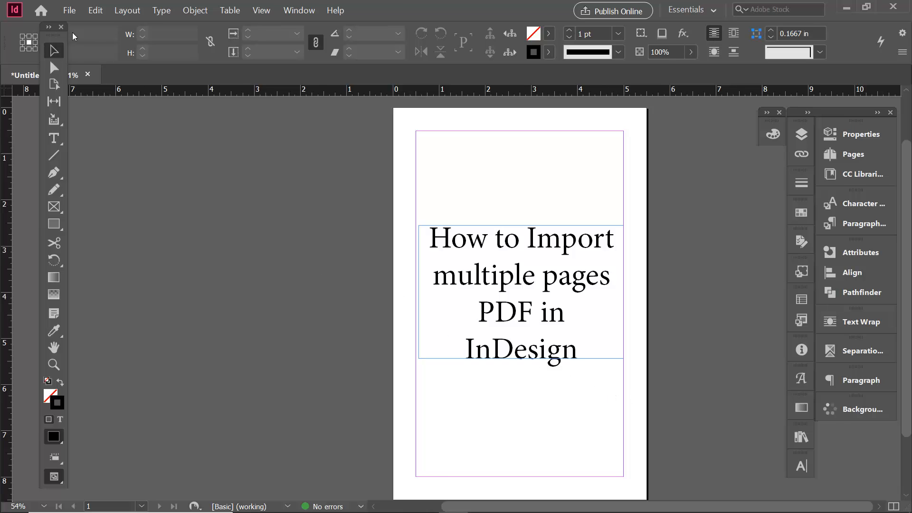
# Start placing a file, and open the 05B_Reading Path PDF from New folder (2) in Adobe Reader
pyautogui.click(69, 11)
pyautogui.click(94, 156)
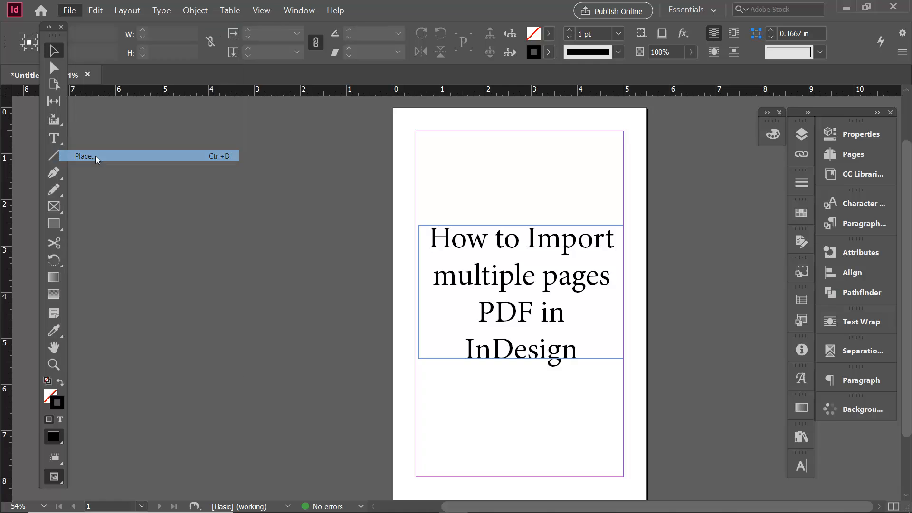
pyautogui.click(159, 106)
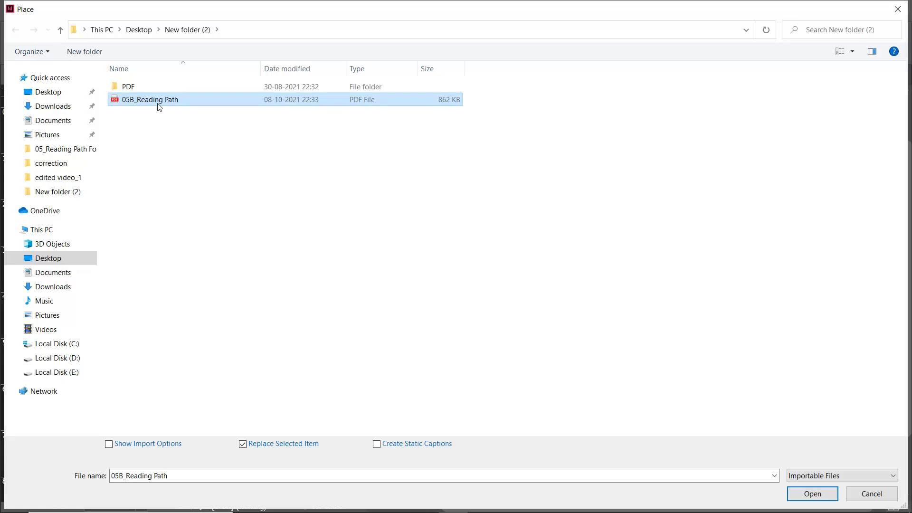
pyautogui.rightClick(158, 104)
pyautogui.moveTo(346, 221)
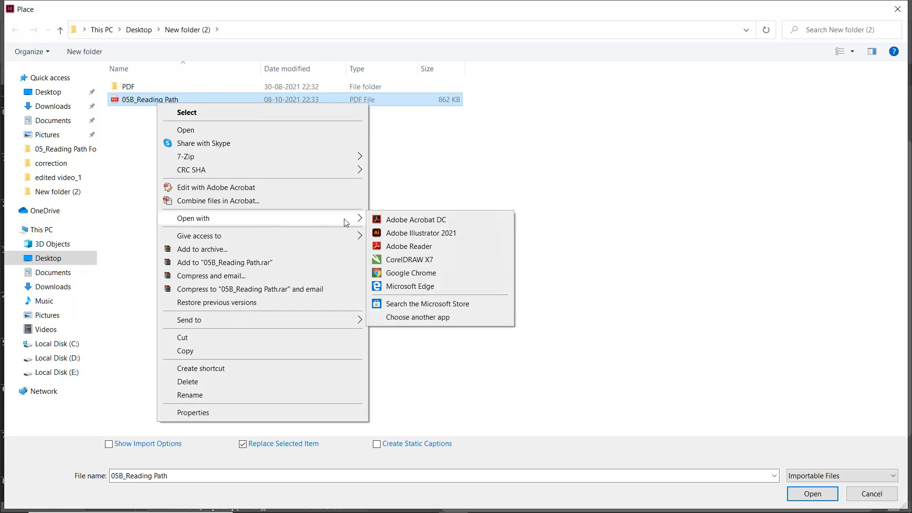
pyautogui.click(408, 246)
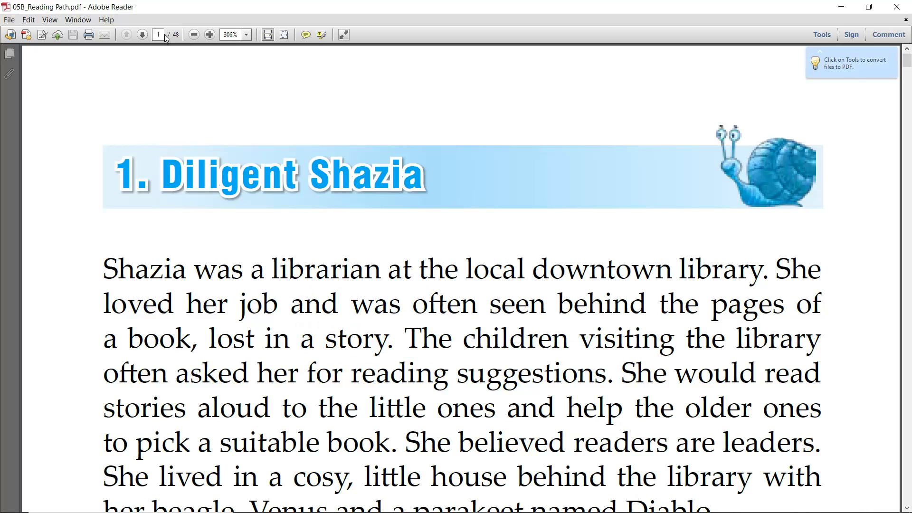
# Look through the first pages of the PDF at a reduced zoom and close it to return to the Place dialog
pyautogui.scroll(-6, 401, 215)
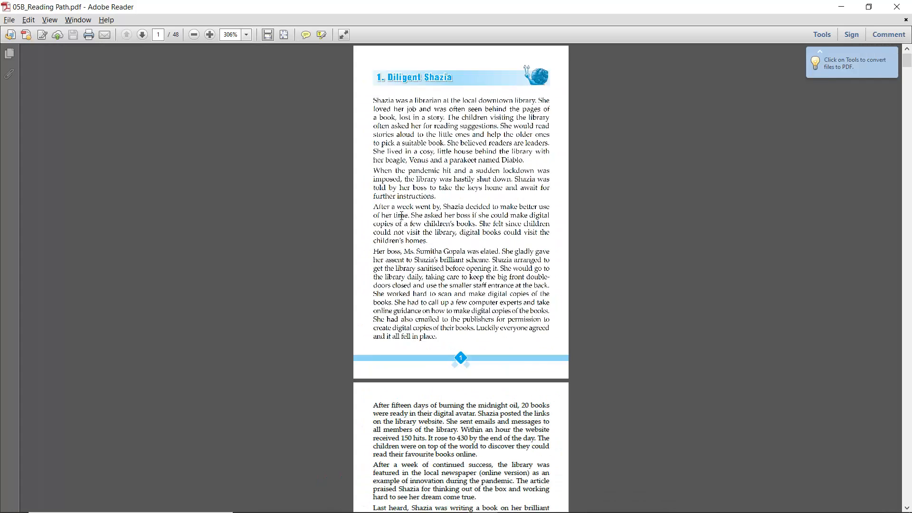
pyautogui.scroll(-5, 401, 215)
pyautogui.scroll(6, 403, 218)
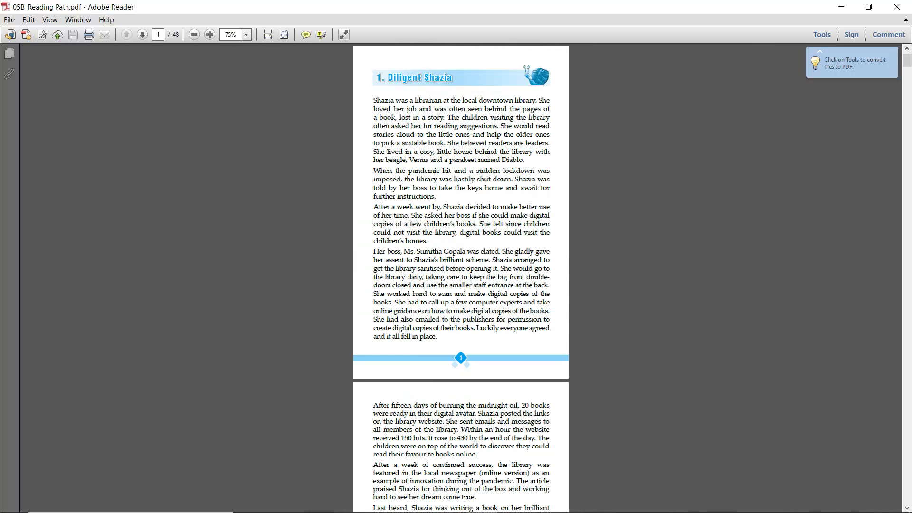
pyautogui.hotkey('ctrl', 'w')
pyautogui.click(899, 8)
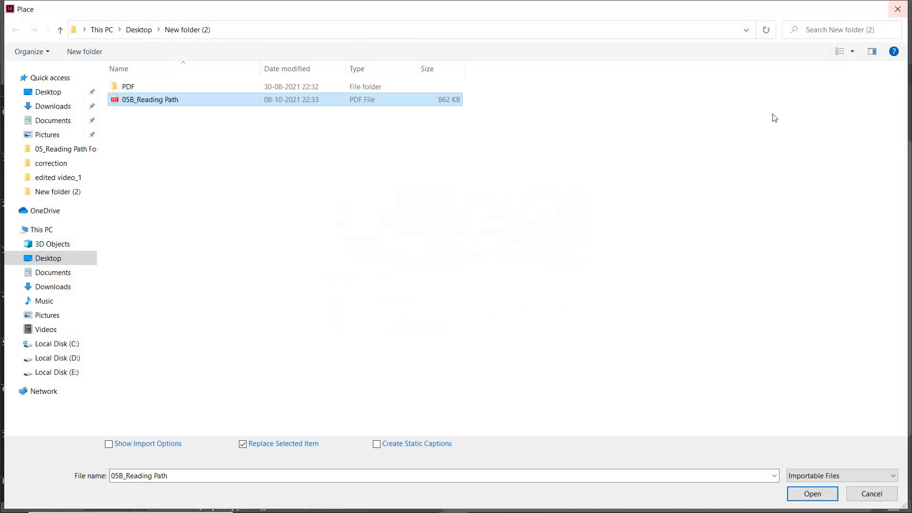
# Place the first page of the 05B_Reading Path PDF on the document page
pyautogui.click(812, 494)
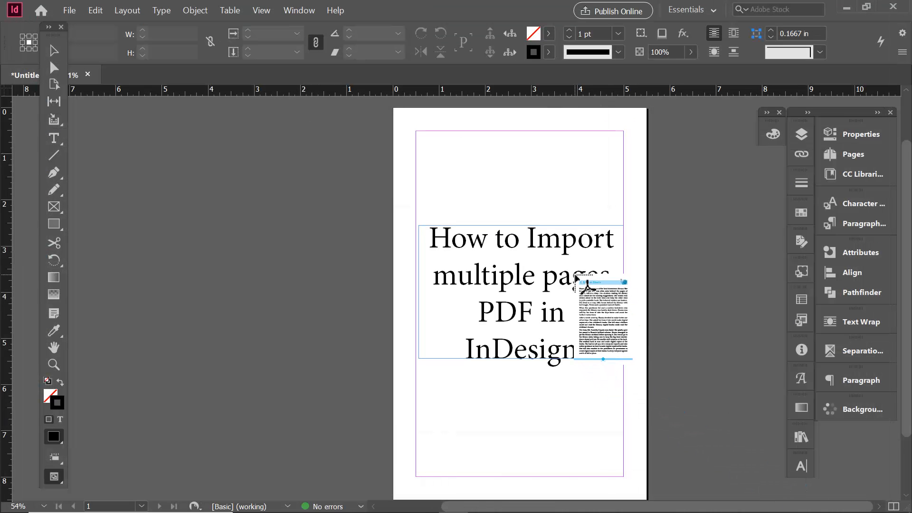
pyautogui.click(496, 124)
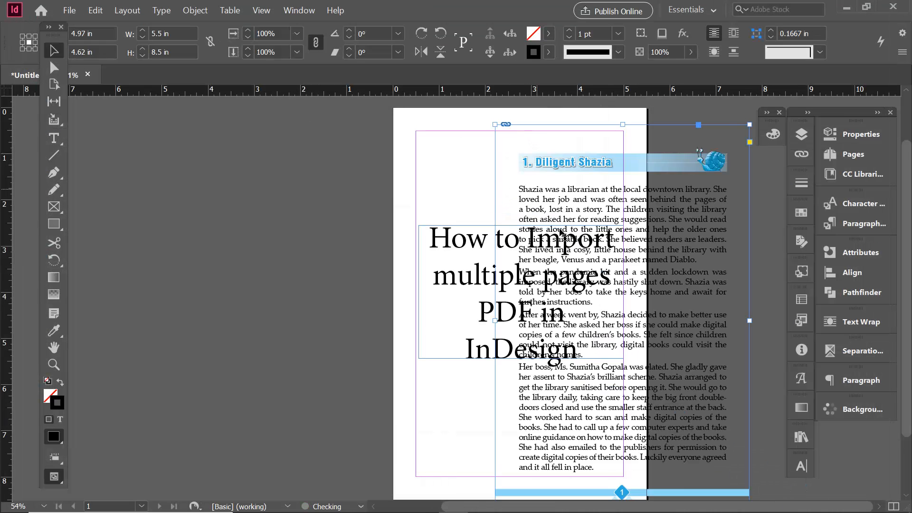
# Move the title text frame onto the pasteboard beside the page and align the placed PDF page with the document page
pyautogui.moveTo(670, 325); pyautogui.dragTo(695, 303)
pyautogui.moveTo(445, 278); pyautogui.dragTo(122, 242)
pyautogui.moveTo(644, 271); pyautogui.dragTo(525, 277)
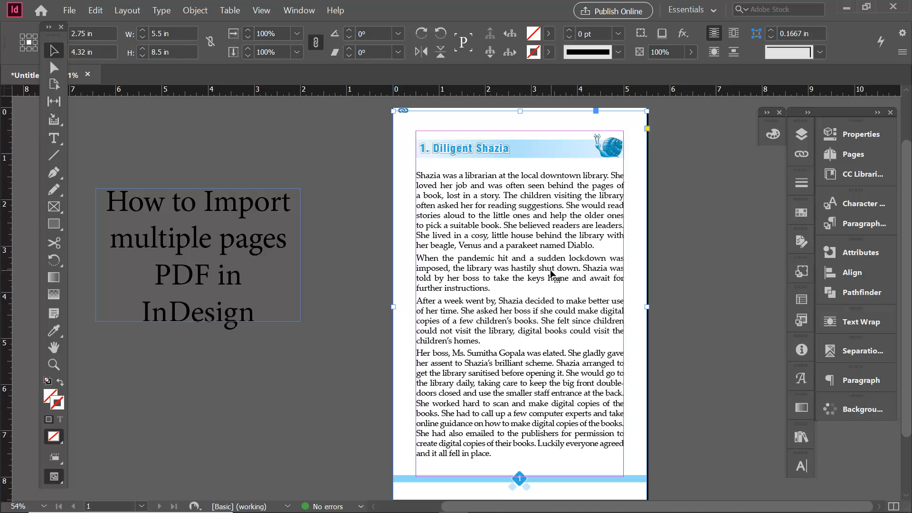
# Delete the placed PDF page and choose 05B_Reading Path for placing again with Show Import Options enabled
pyautogui.press('Delete')
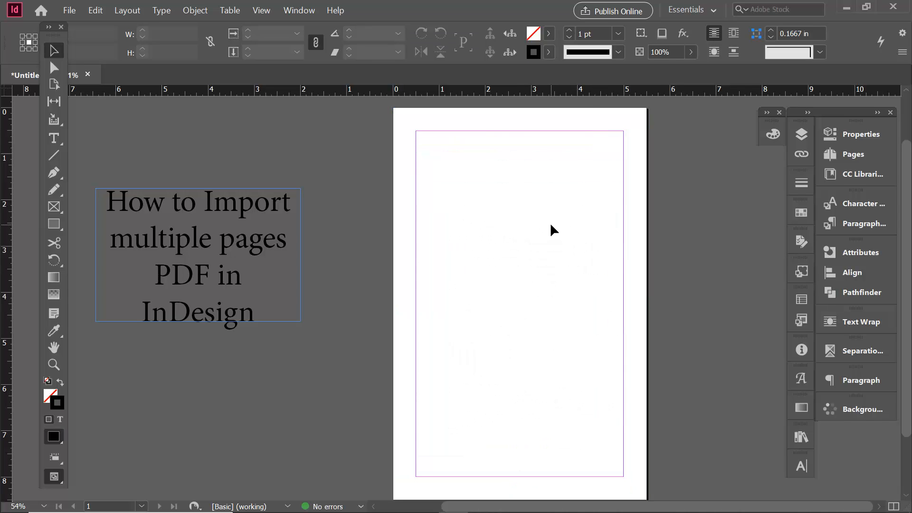
pyautogui.click(69, 10)
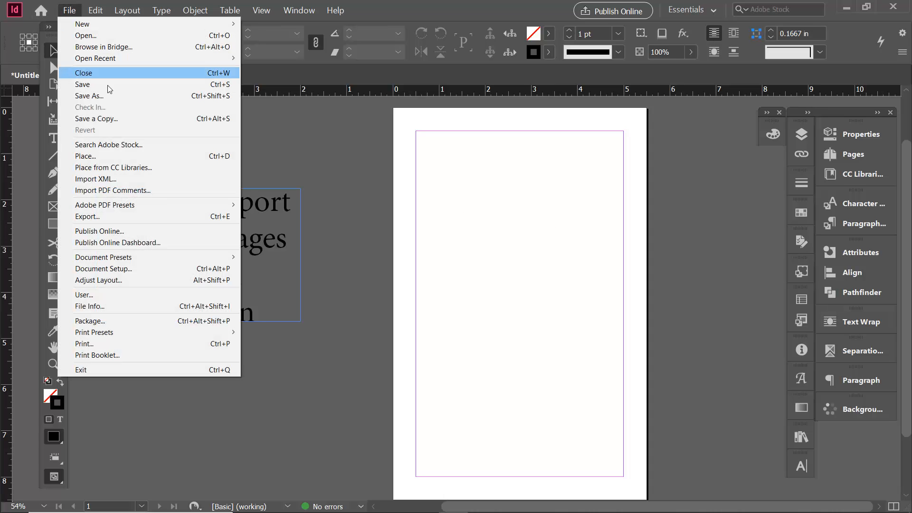
pyautogui.click(103, 156)
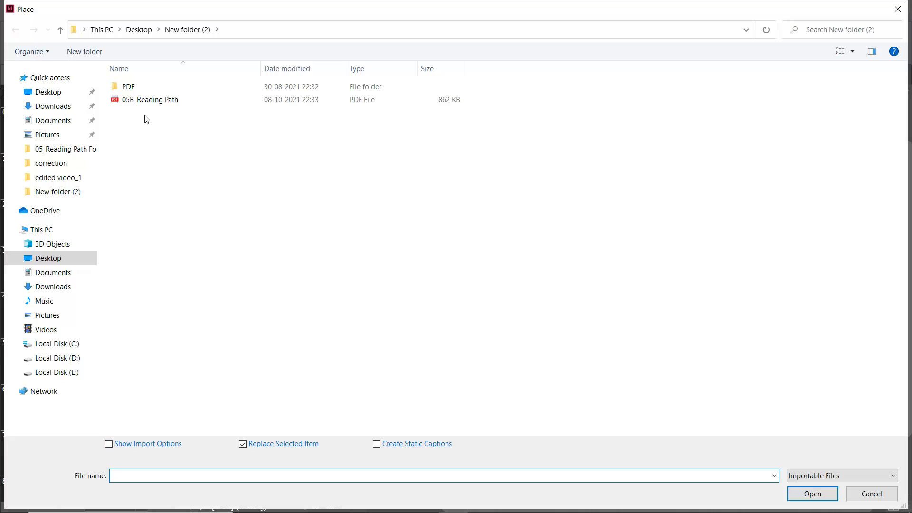
pyautogui.click(147, 102)
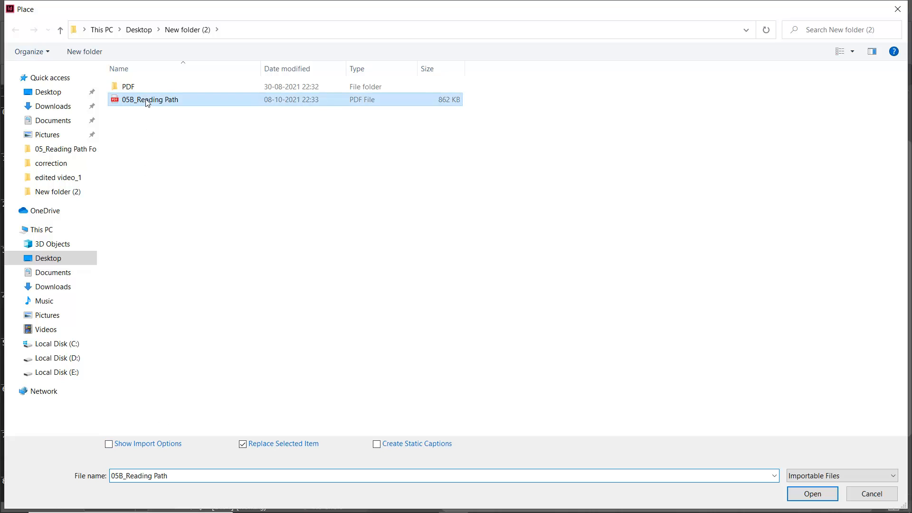
pyautogui.click(165, 446)
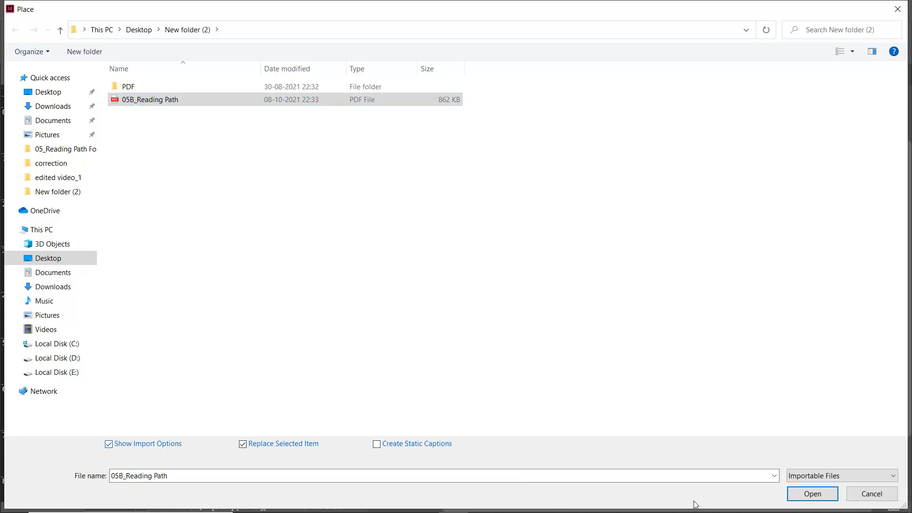
pyautogui.click(812, 494)
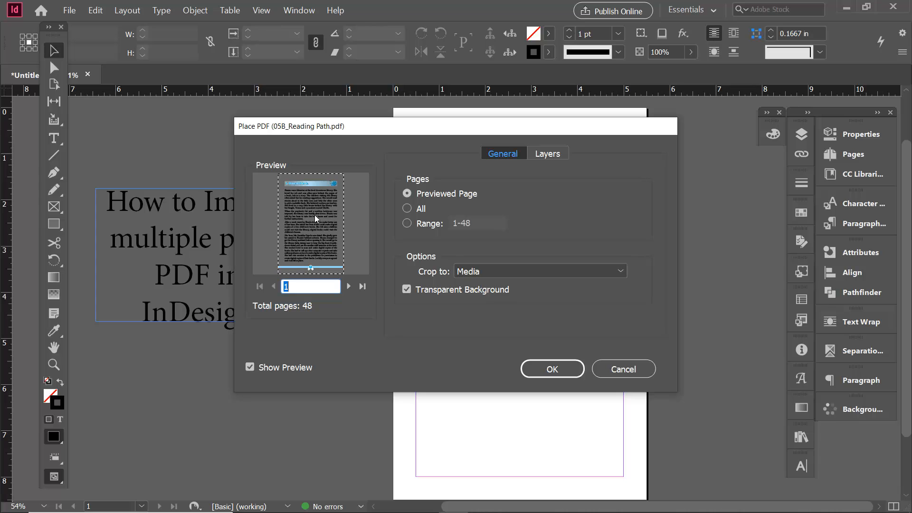
# Browse the first four pages of the PDF in the import preview and return to page 1
pyautogui.click(348, 286)
pyautogui.click(274, 287)
pyautogui.click(347, 286)
pyautogui.click(348, 286)
pyautogui.click(348, 286)
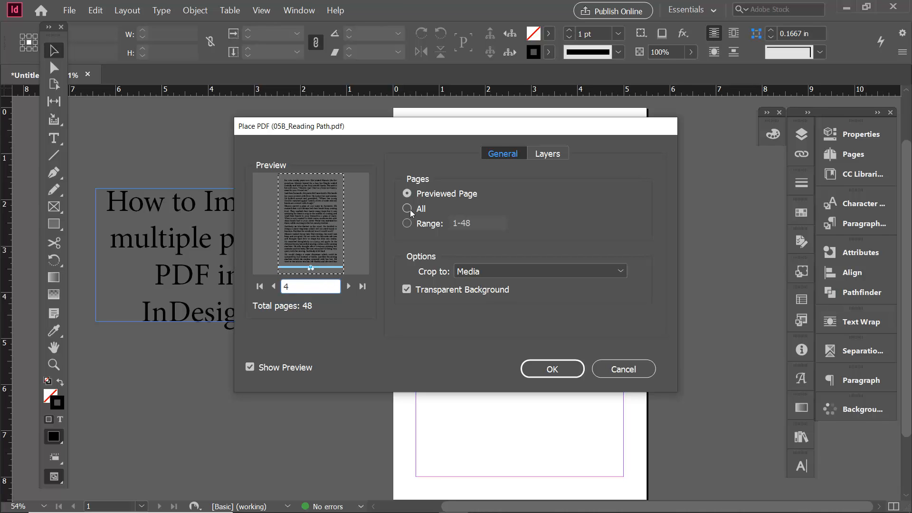
pyautogui.click(272, 287)
pyautogui.click(271, 287)
pyautogui.click(272, 286)
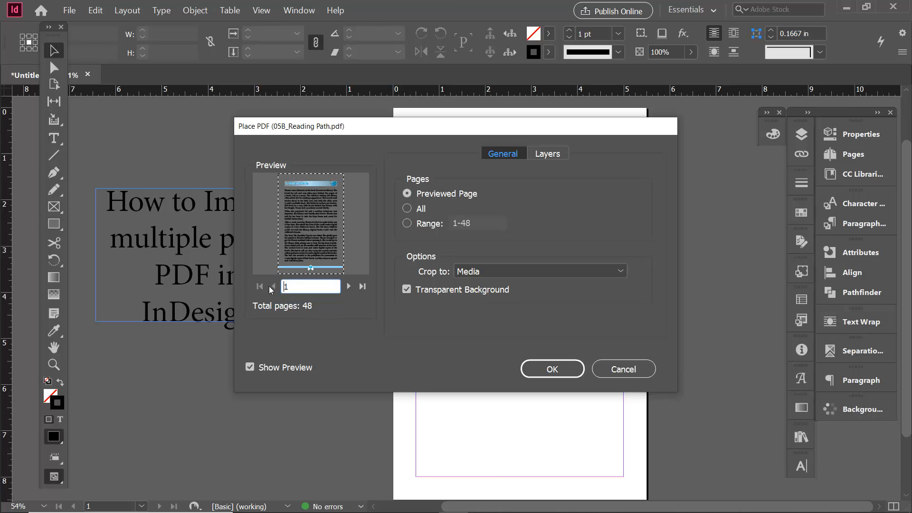
# Import the PDF with the All pages option and place its first page on document page 1
pyautogui.click(423, 213)
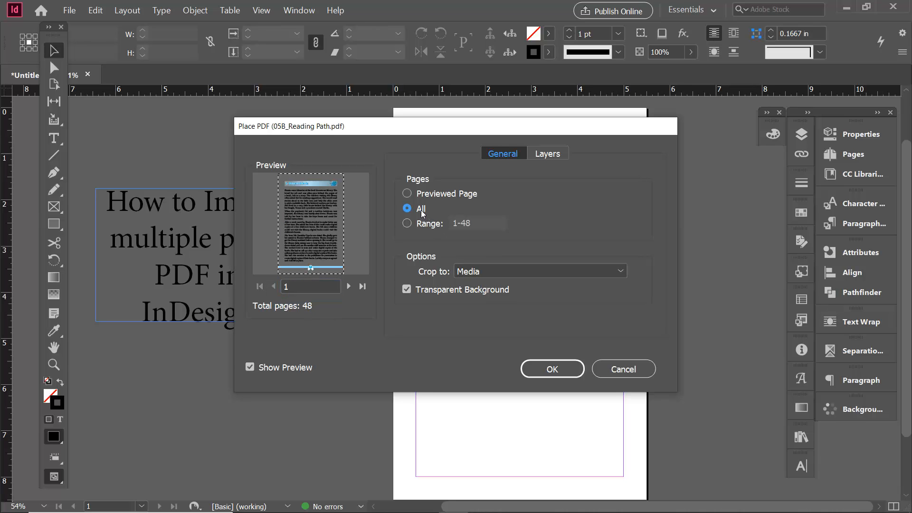
pyautogui.click(552, 370)
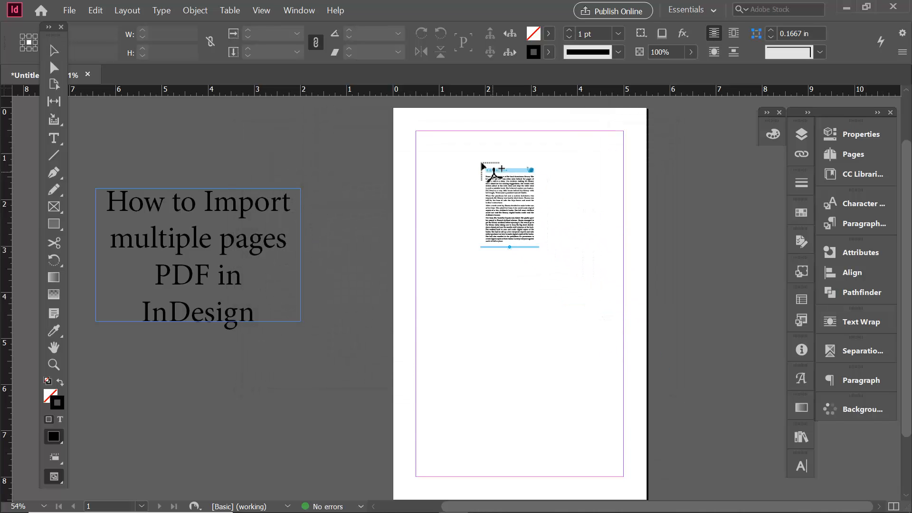
pyautogui.click(432, 134)
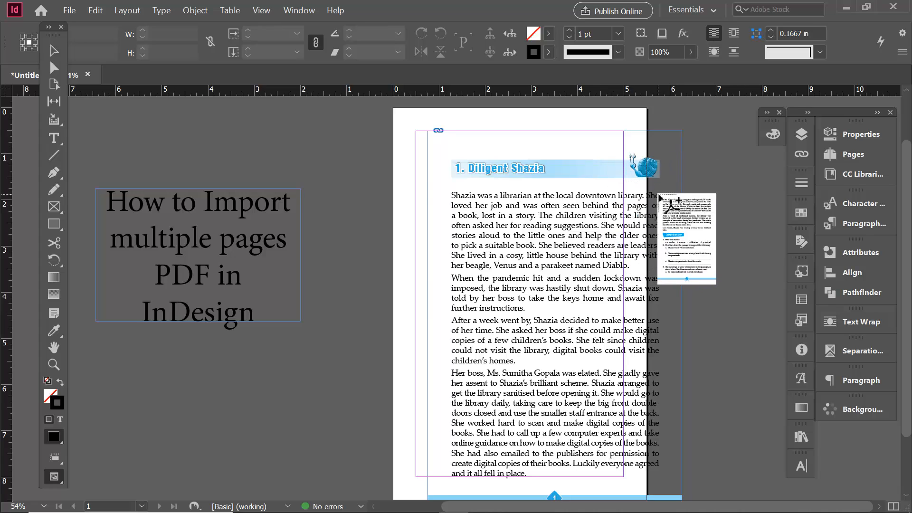
# Add pages 2 and 3 to the document, placing the next PDF page on each, and discard the remaining loaded pages
pyautogui.press('F12')
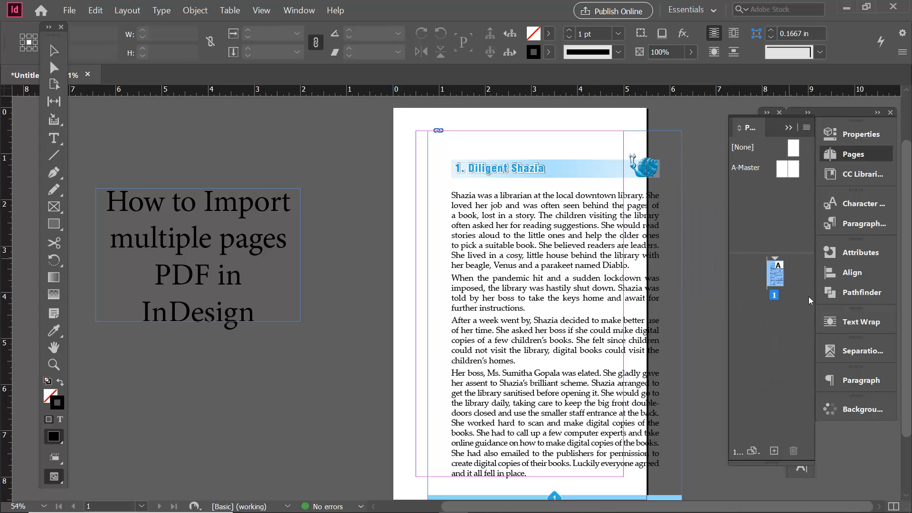
pyautogui.click(773, 450)
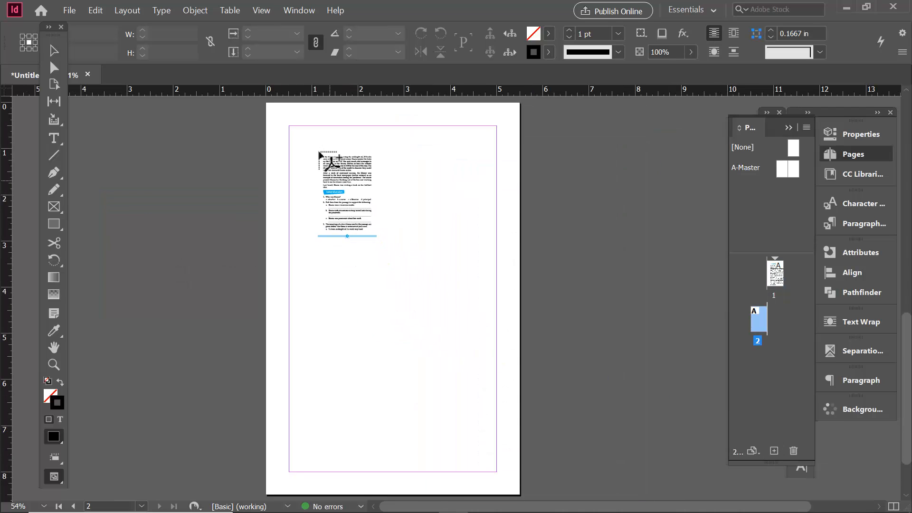
pyautogui.click(310, 136)
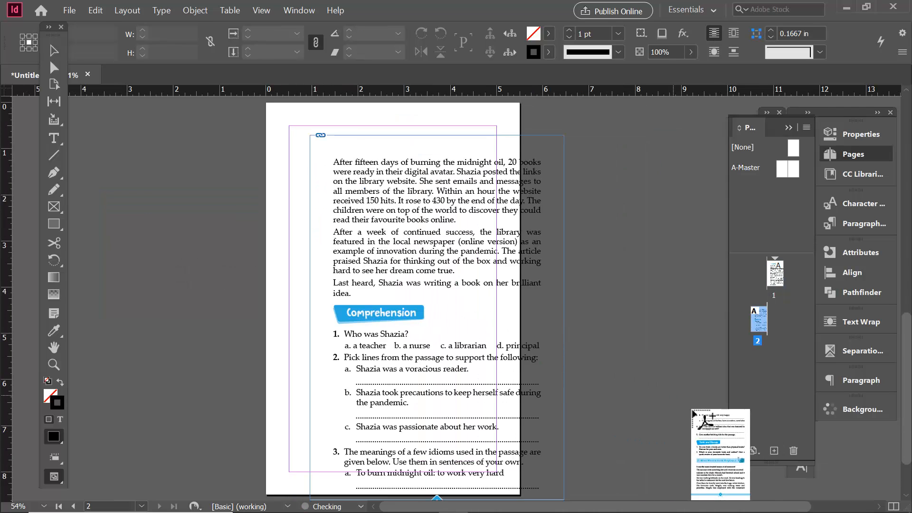
pyautogui.click(773, 450)
pyautogui.click(489, 126)
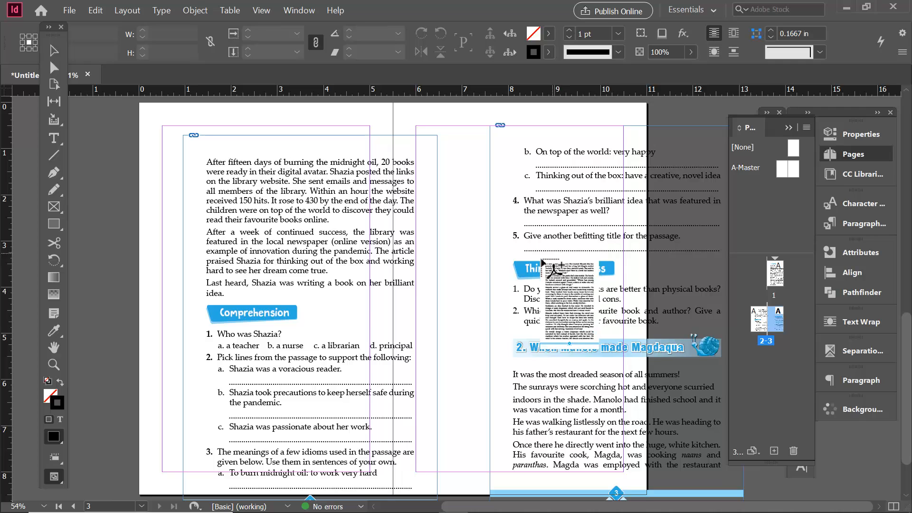
pyautogui.press('Escape')
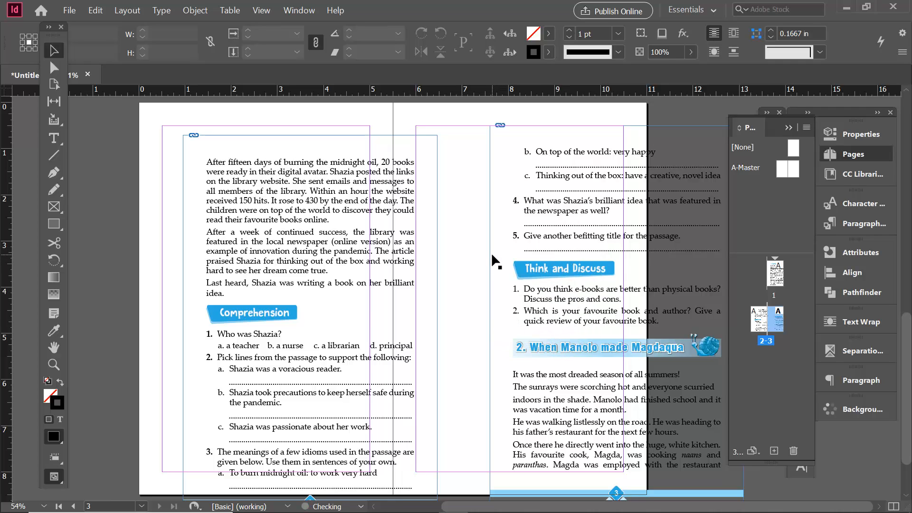
# Delete the placed PDF frames from all three pages and remove pages 2-3 from the document
pyautogui.click(524, 257)
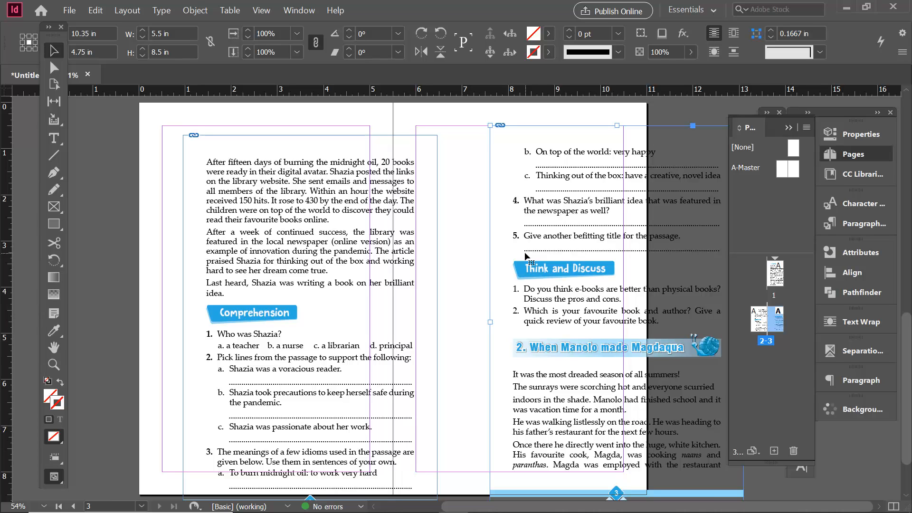
pyautogui.scroll(1, 524, 256)
pyautogui.press('Delete')
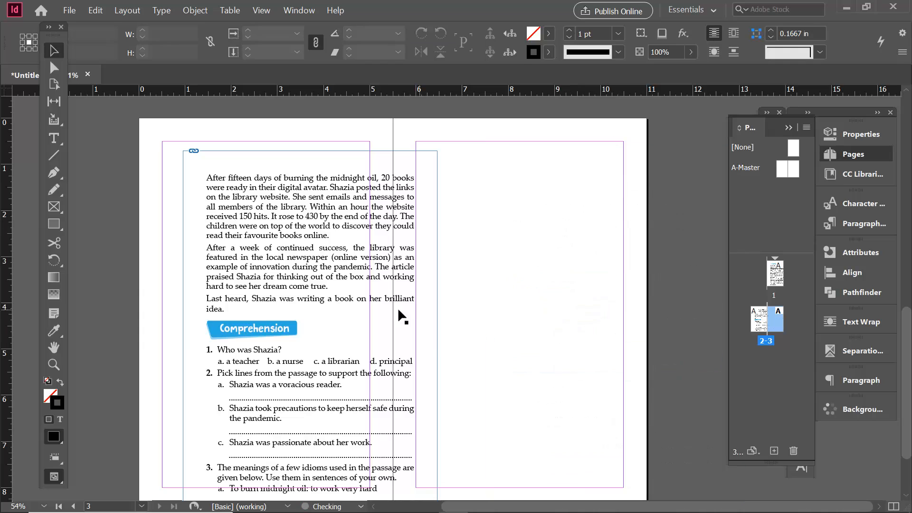
pyautogui.press('Delete')
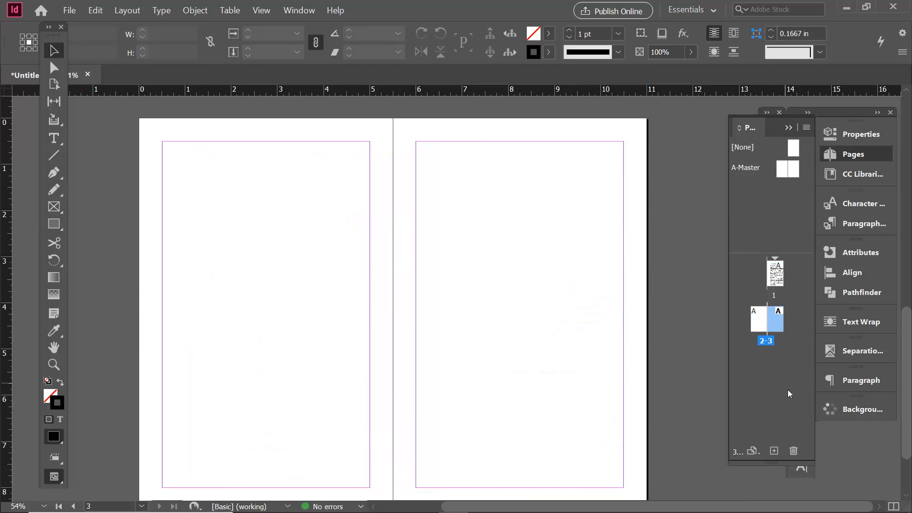
pyautogui.click(793, 452)
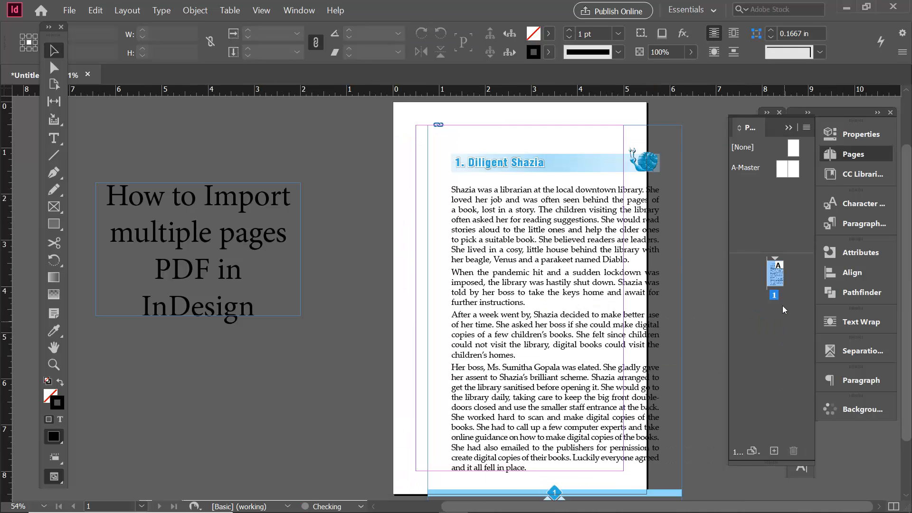
pyautogui.click(616, 265)
pyautogui.press('Delete')
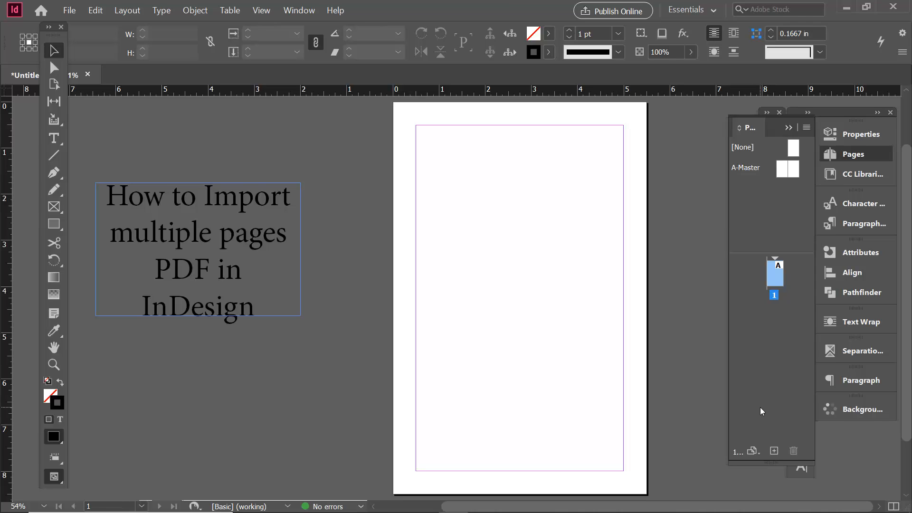
# Display the Scripts utility and reposition it so that it covers less of the page
pyautogui.click(298, 9)
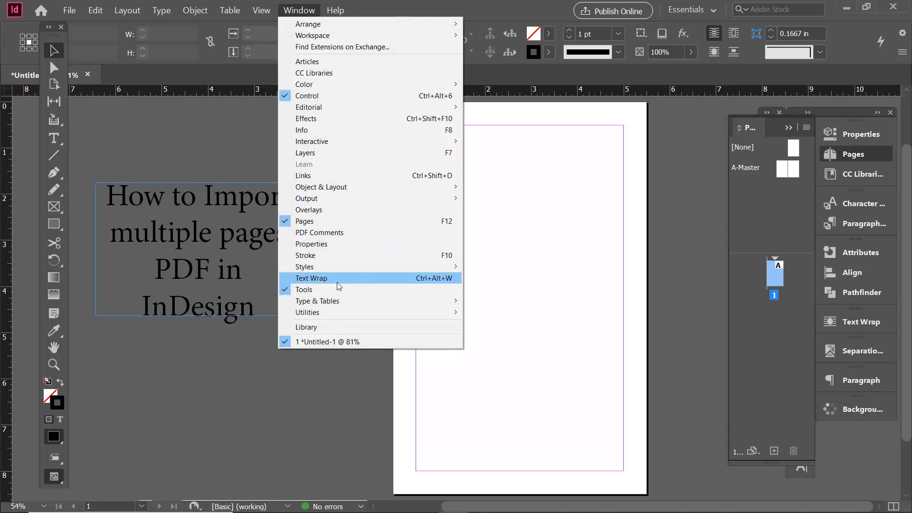
pyautogui.moveTo(337, 311)
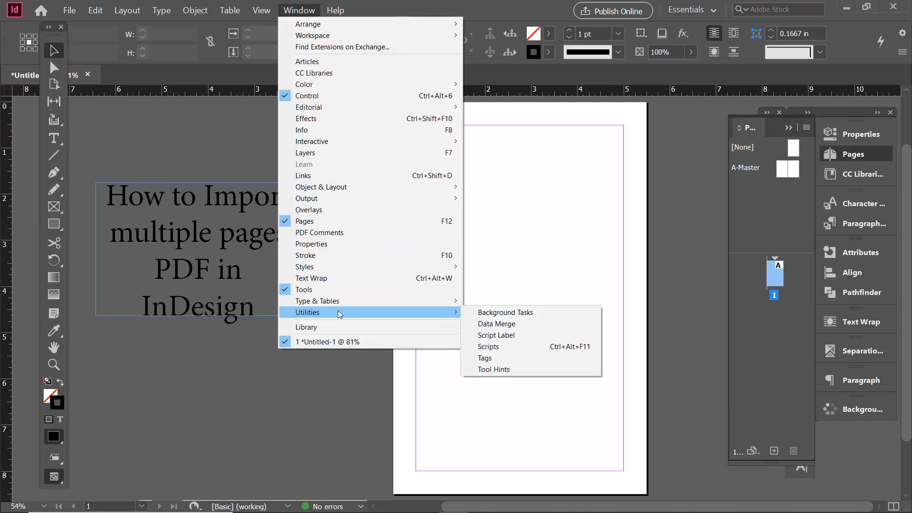
pyautogui.click(536, 344)
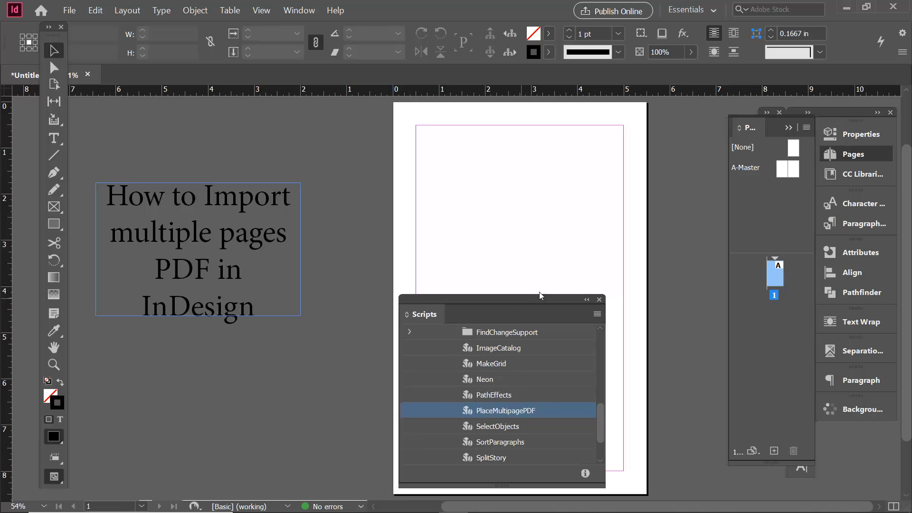
pyautogui.moveTo(525, 314); pyautogui.dragTo(663, 273)
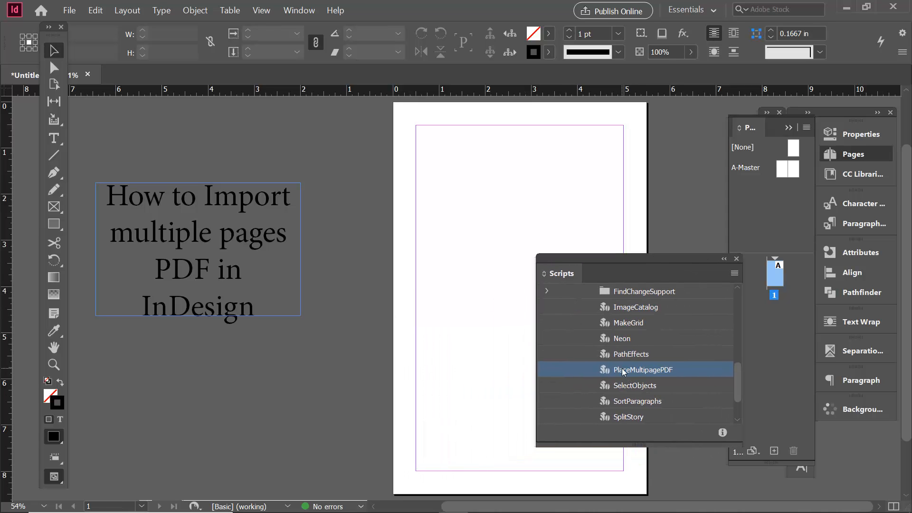
# Run the PlaceMultipagePDF sample script and choose the 05B_Reading Path PDF as its source file
pyautogui.scroll(4, 597, 322)
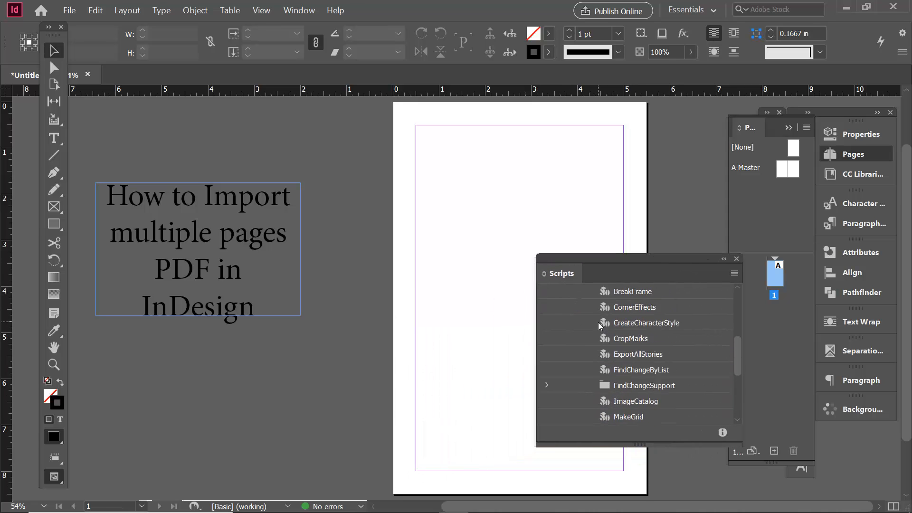
pyautogui.scroll(2, 597, 322)
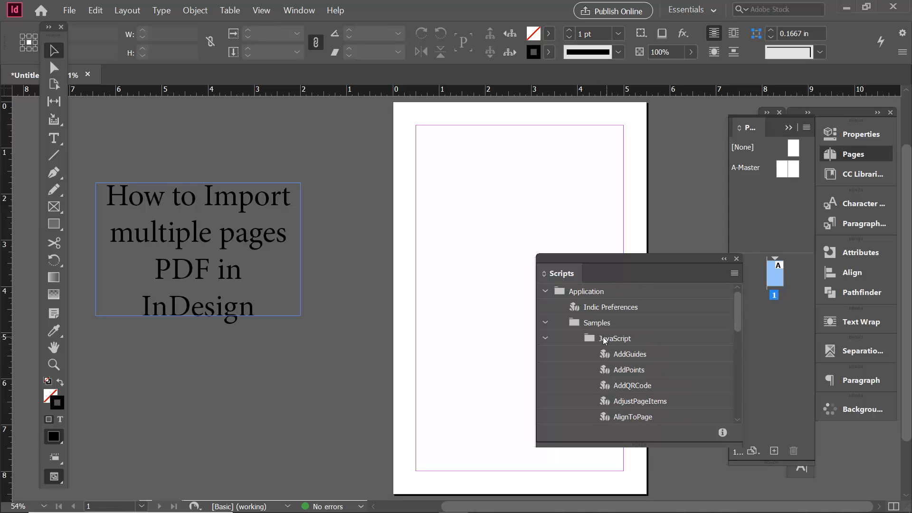
pyautogui.scroll(-5, 610, 341)
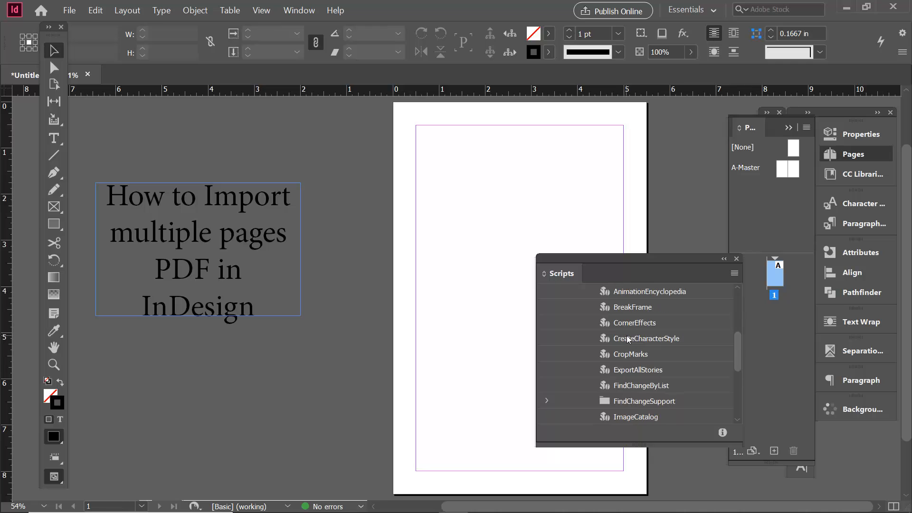
pyautogui.click(642, 385)
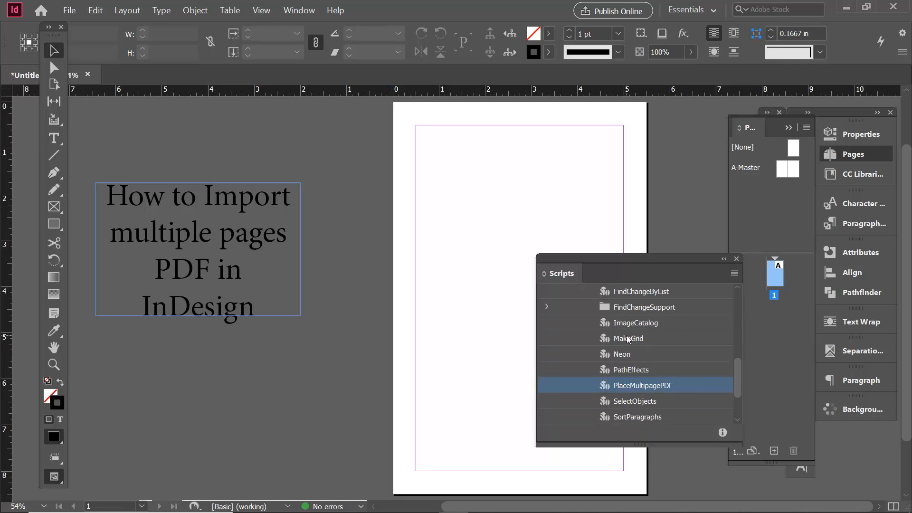
pyautogui.doubleClick(635, 391)
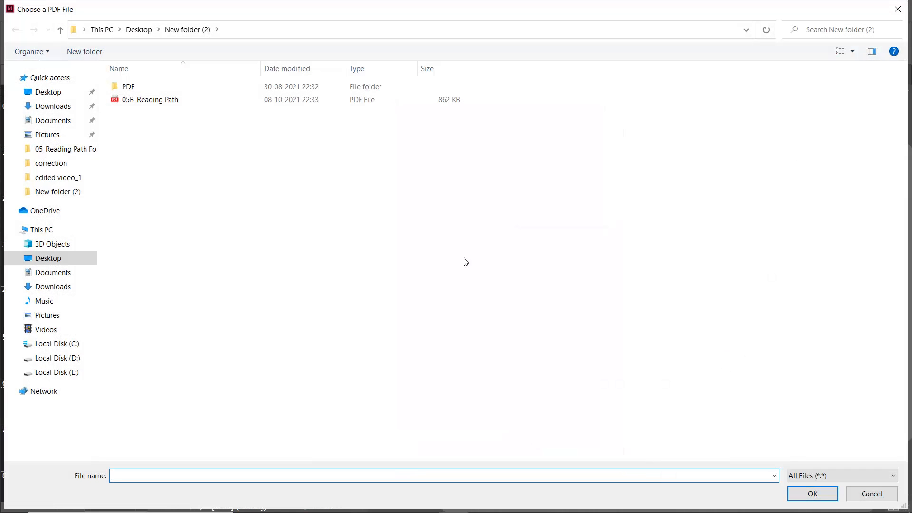
pyautogui.click(144, 101)
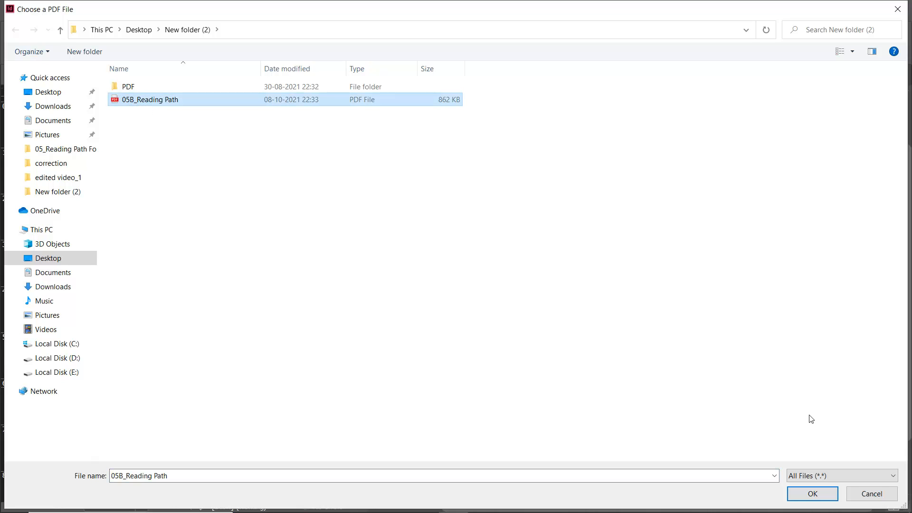
pyautogui.click(812, 493)
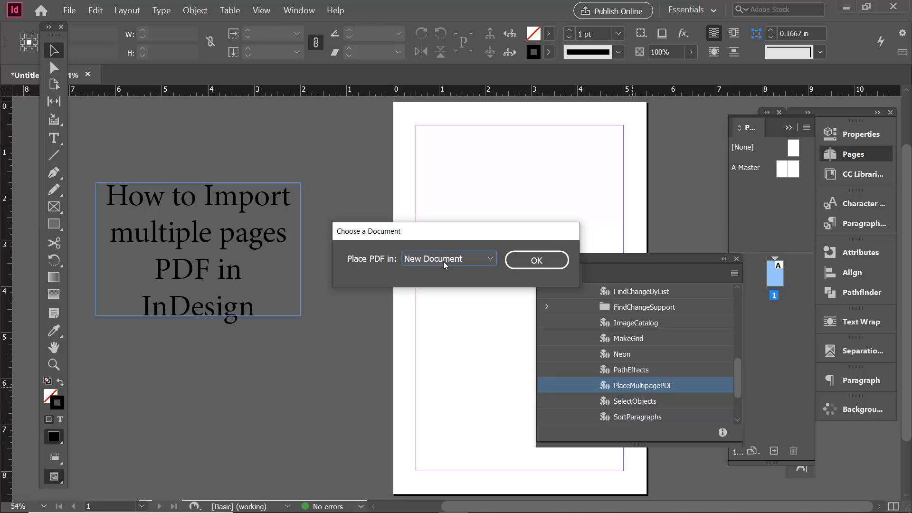
# Set the script to place the PDF in the Untitled-1 document starting on page 1, accepting its alerts
pyautogui.click(426, 258)
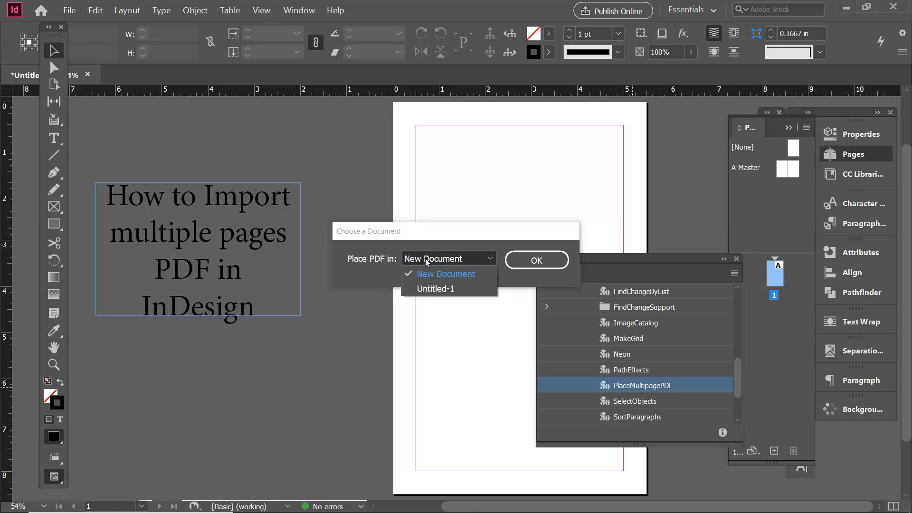
pyautogui.click(435, 289)
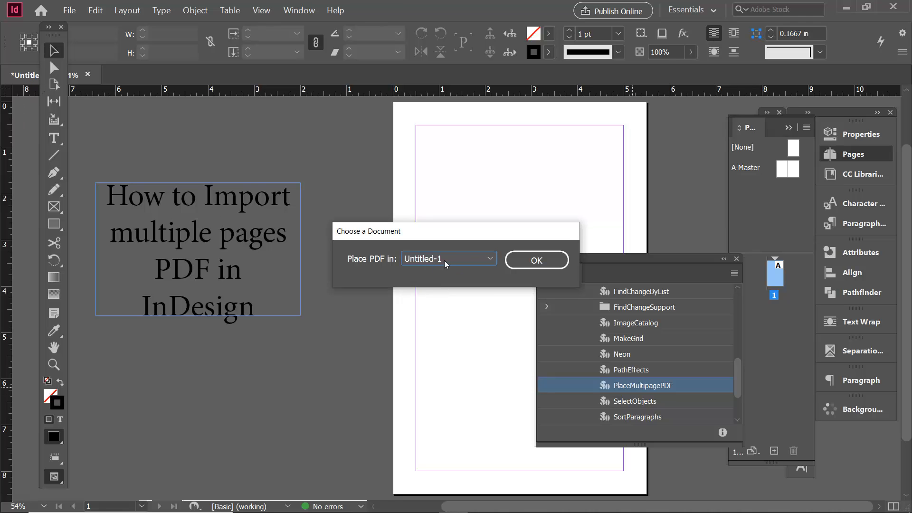
pyautogui.click(520, 260)
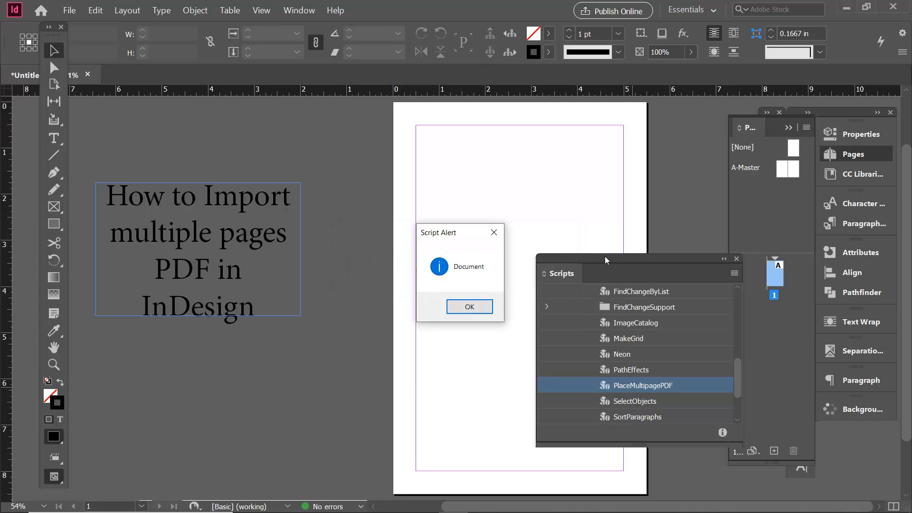
pyautogui.moveTo(458, 233); pyautogui.dragTo(421, 149)
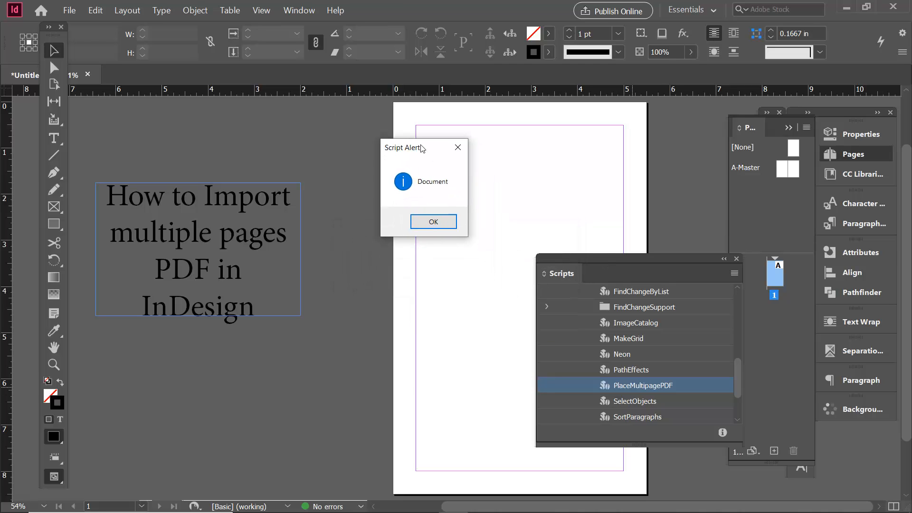
pyautogui.click(437, 221)
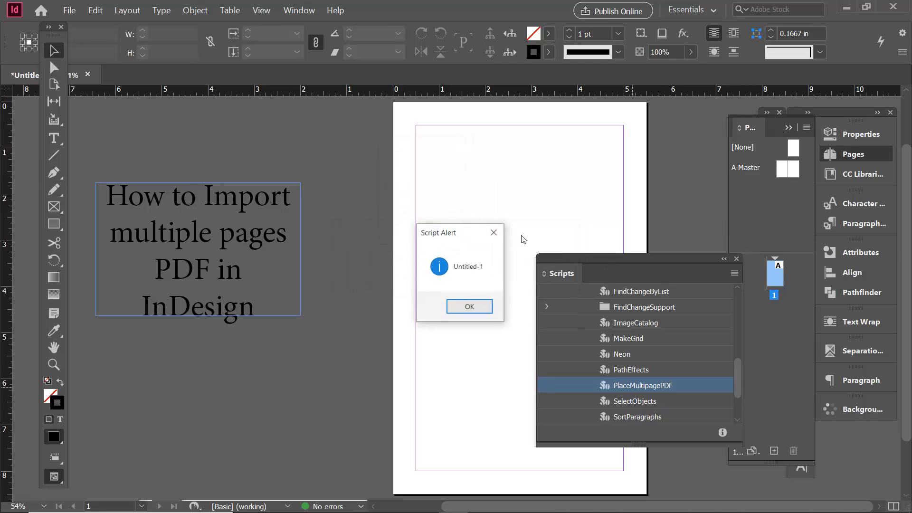
pyautogui.click(467, 305)
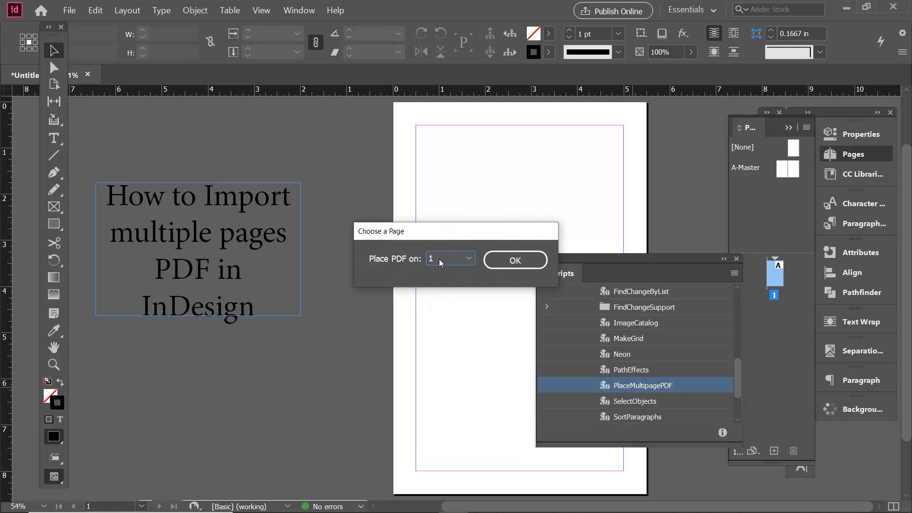
pyautogui.click(515, 262)
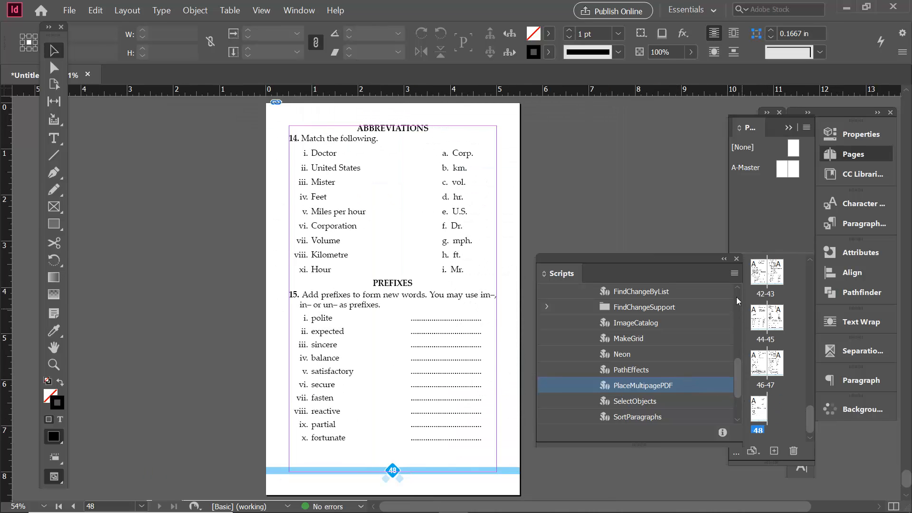
# Collapse the Scripts utility, move it clear of the page, and widen the Pages display
pyautogui.click(724, 260)
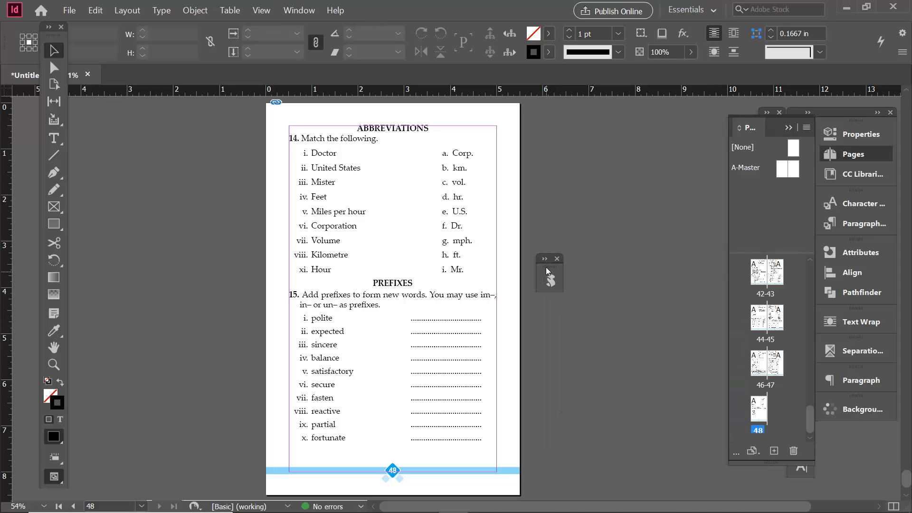
pyautogui.moveTo(546, 267); pyautogui.dragTo(850, 452)
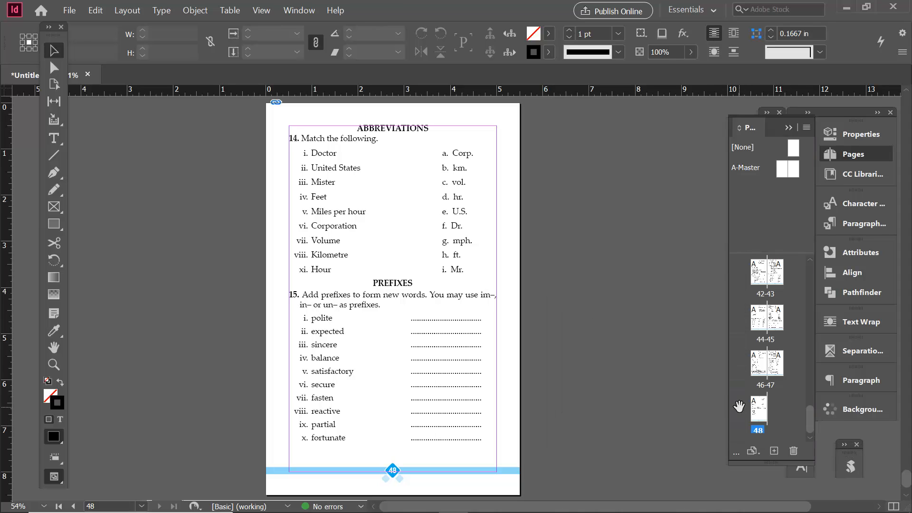
pyautogui.moveTo(728, 404); pyautogui.dragTo(684, 407)
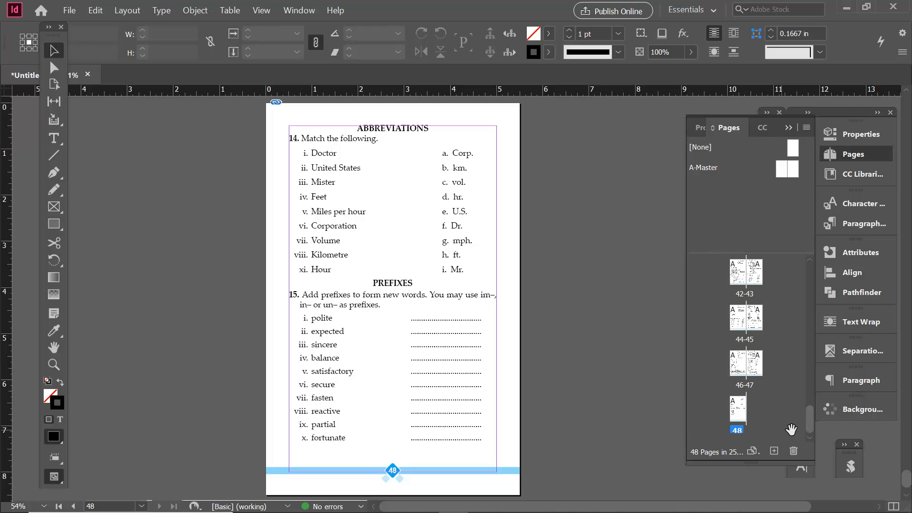
# Go to document page 1 and examine the placed PDF pages there and on spread 2-3
pyautogui.moveTo(808, 420); pyautogui.dragTo(795, 281)
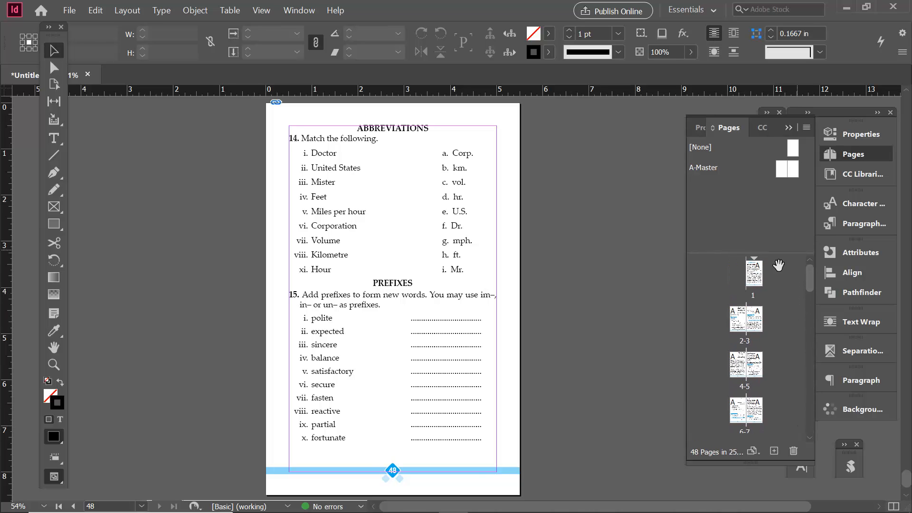
pyautogui.doubleClick(758, 276)
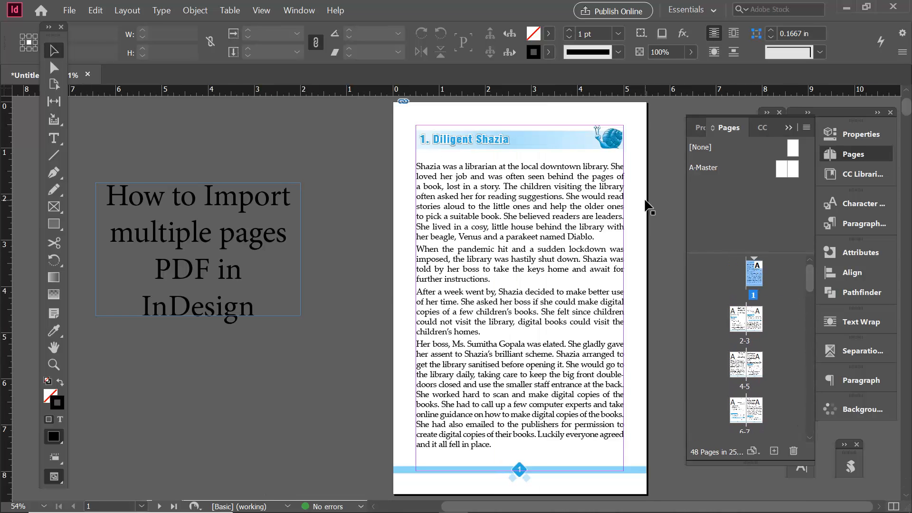
pyautogui.click(636, 174)
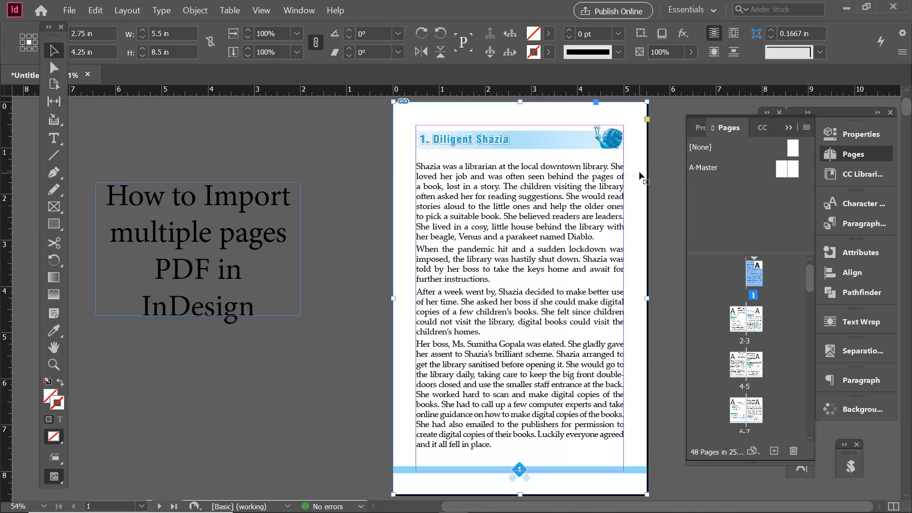
pyautogui.scroll(-5, 541, 309)
pyautogui.scroll(-10, 446, 144)
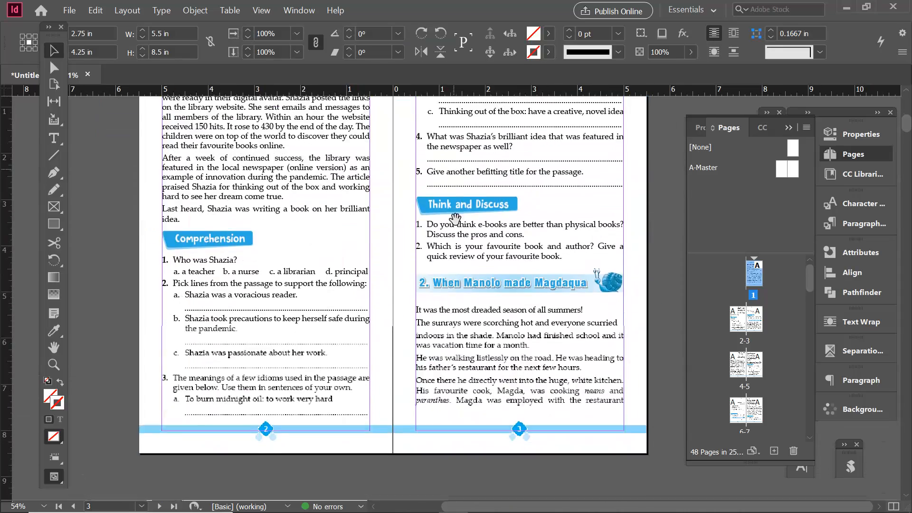
pyautogui.scroll(5, 490, 248)
pyautogui.scroll(12, 490, 247)
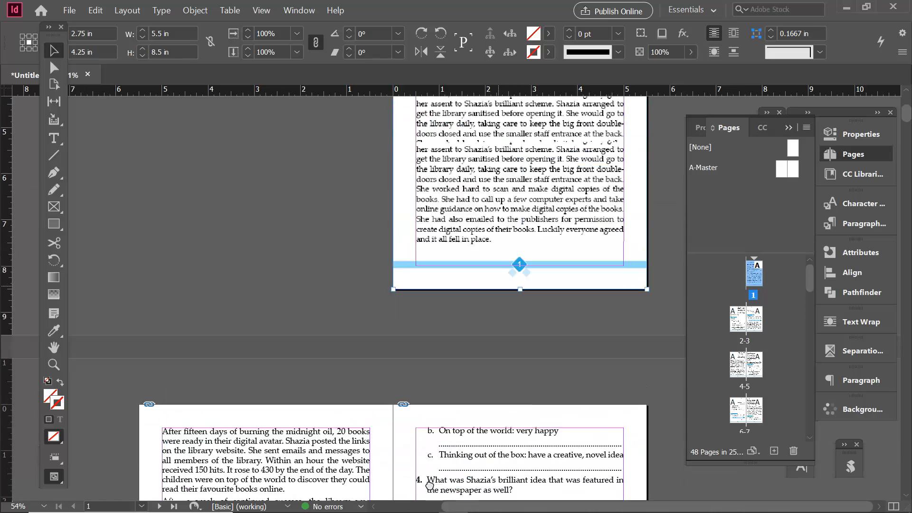
pyautogui.click(359, 321)
pyautogui.press('d')
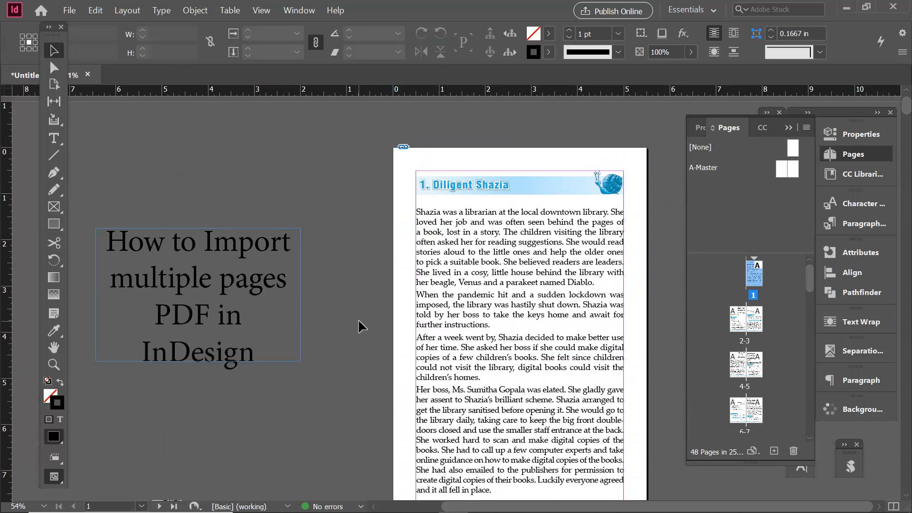